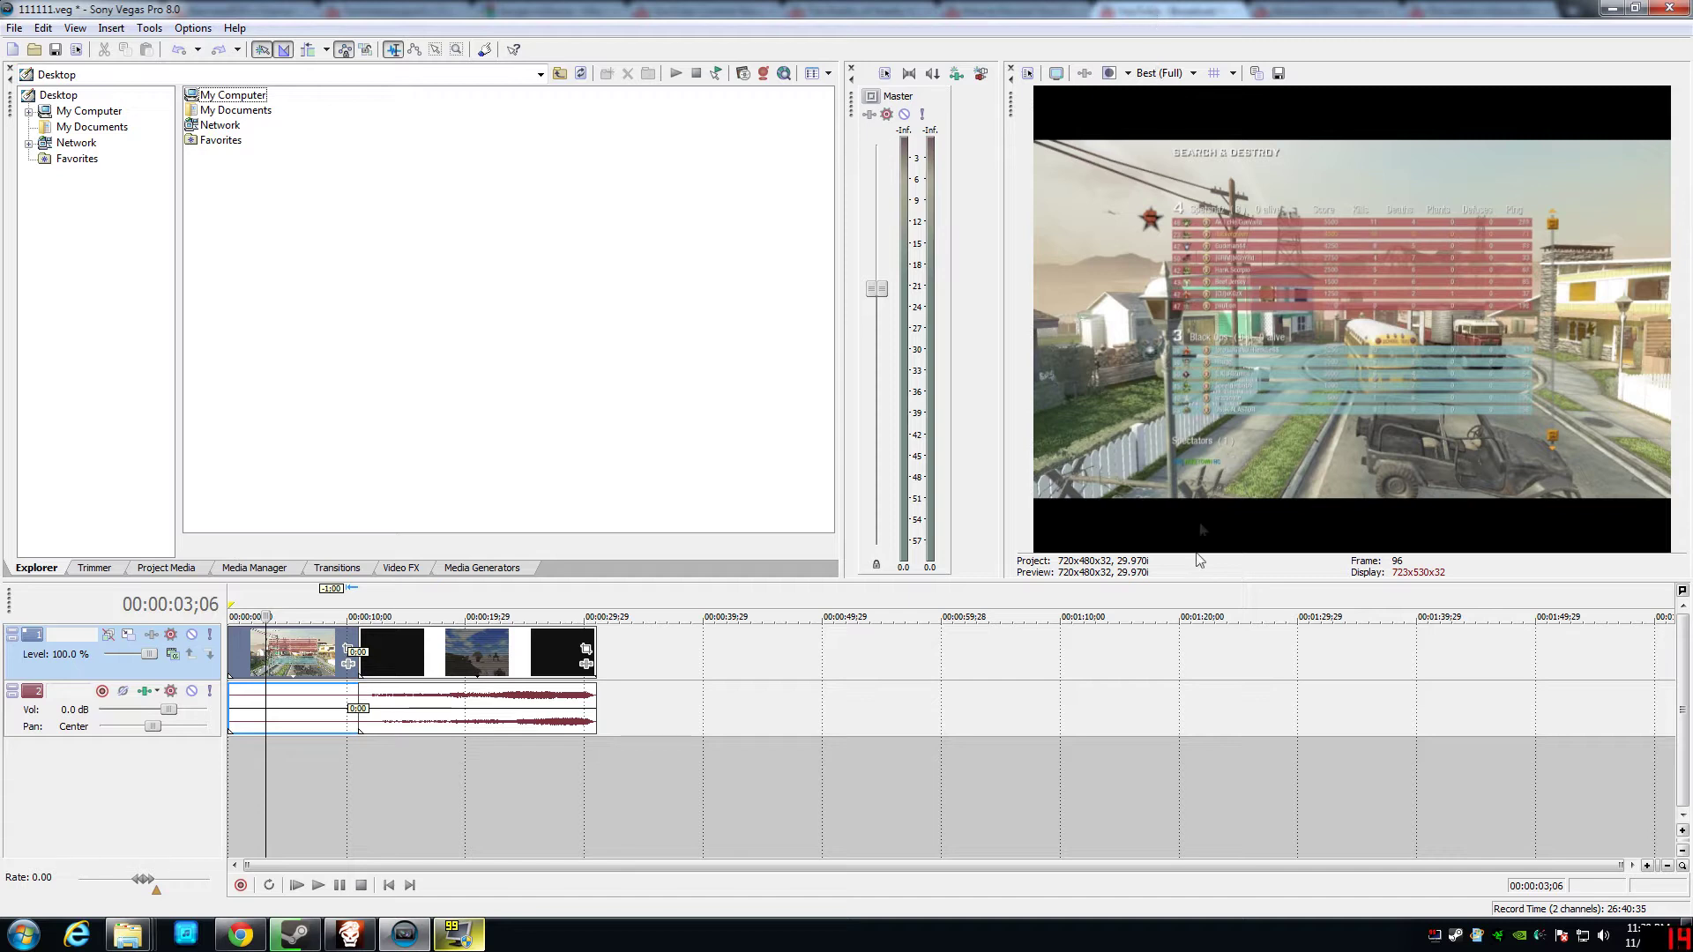
# - Apply the HDV 720-30p template (1280x720, 29.970 fps progressive) to the project
pyautogui.click(486, 659)
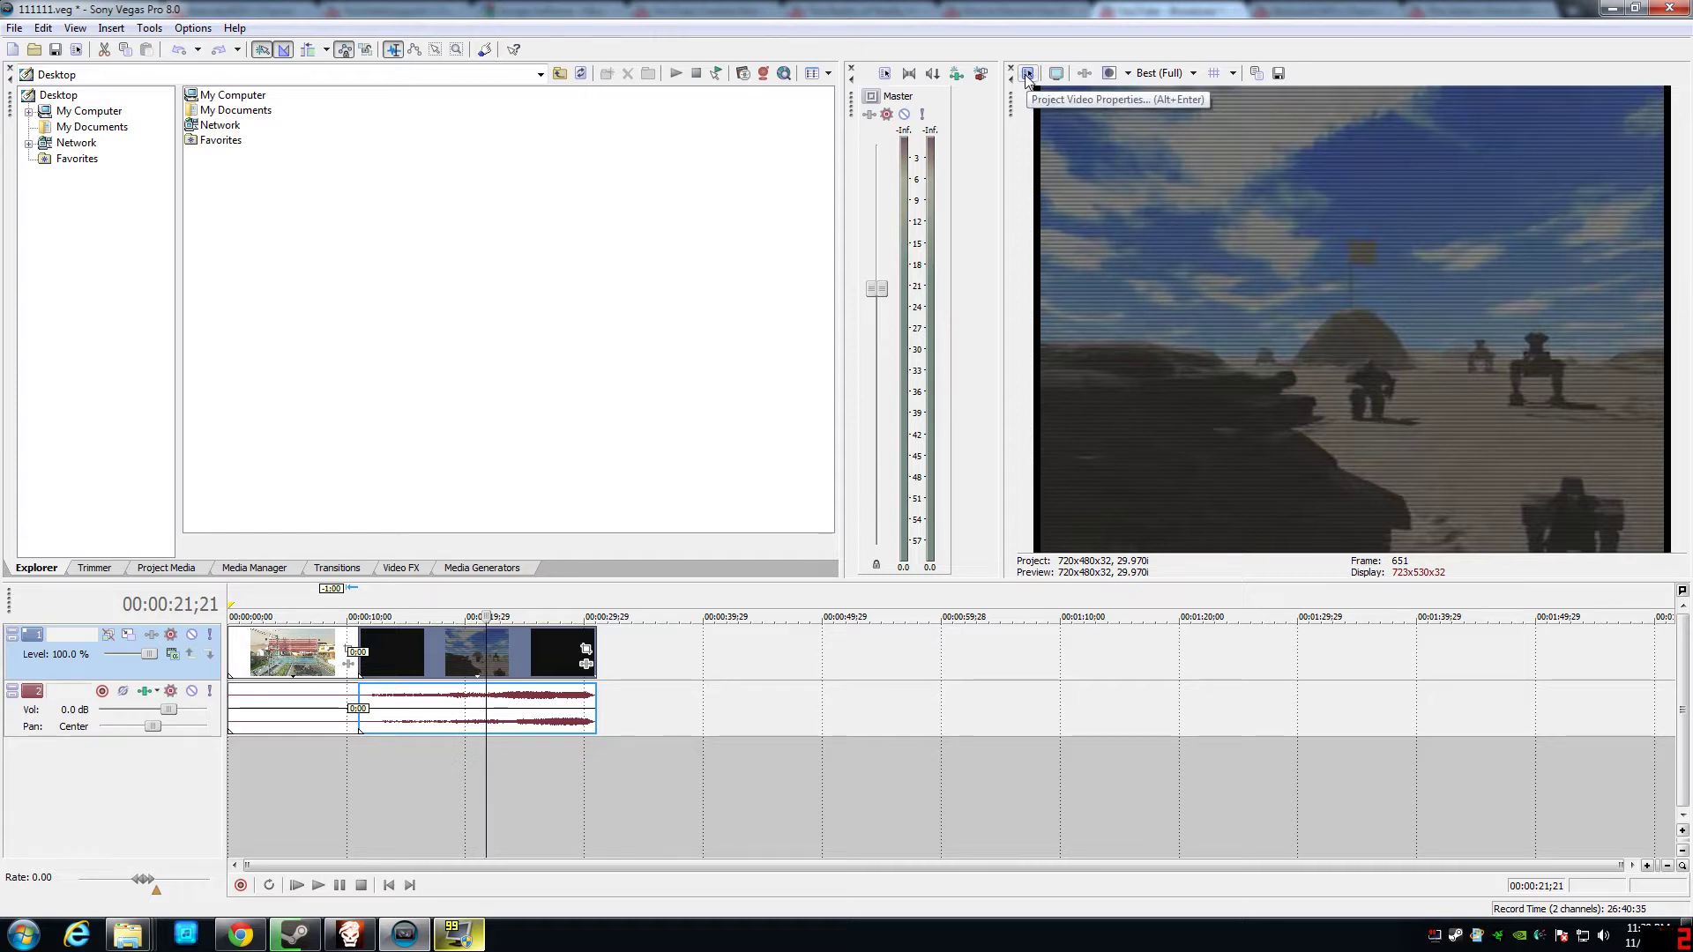
pyautogui.click(1030, 75)
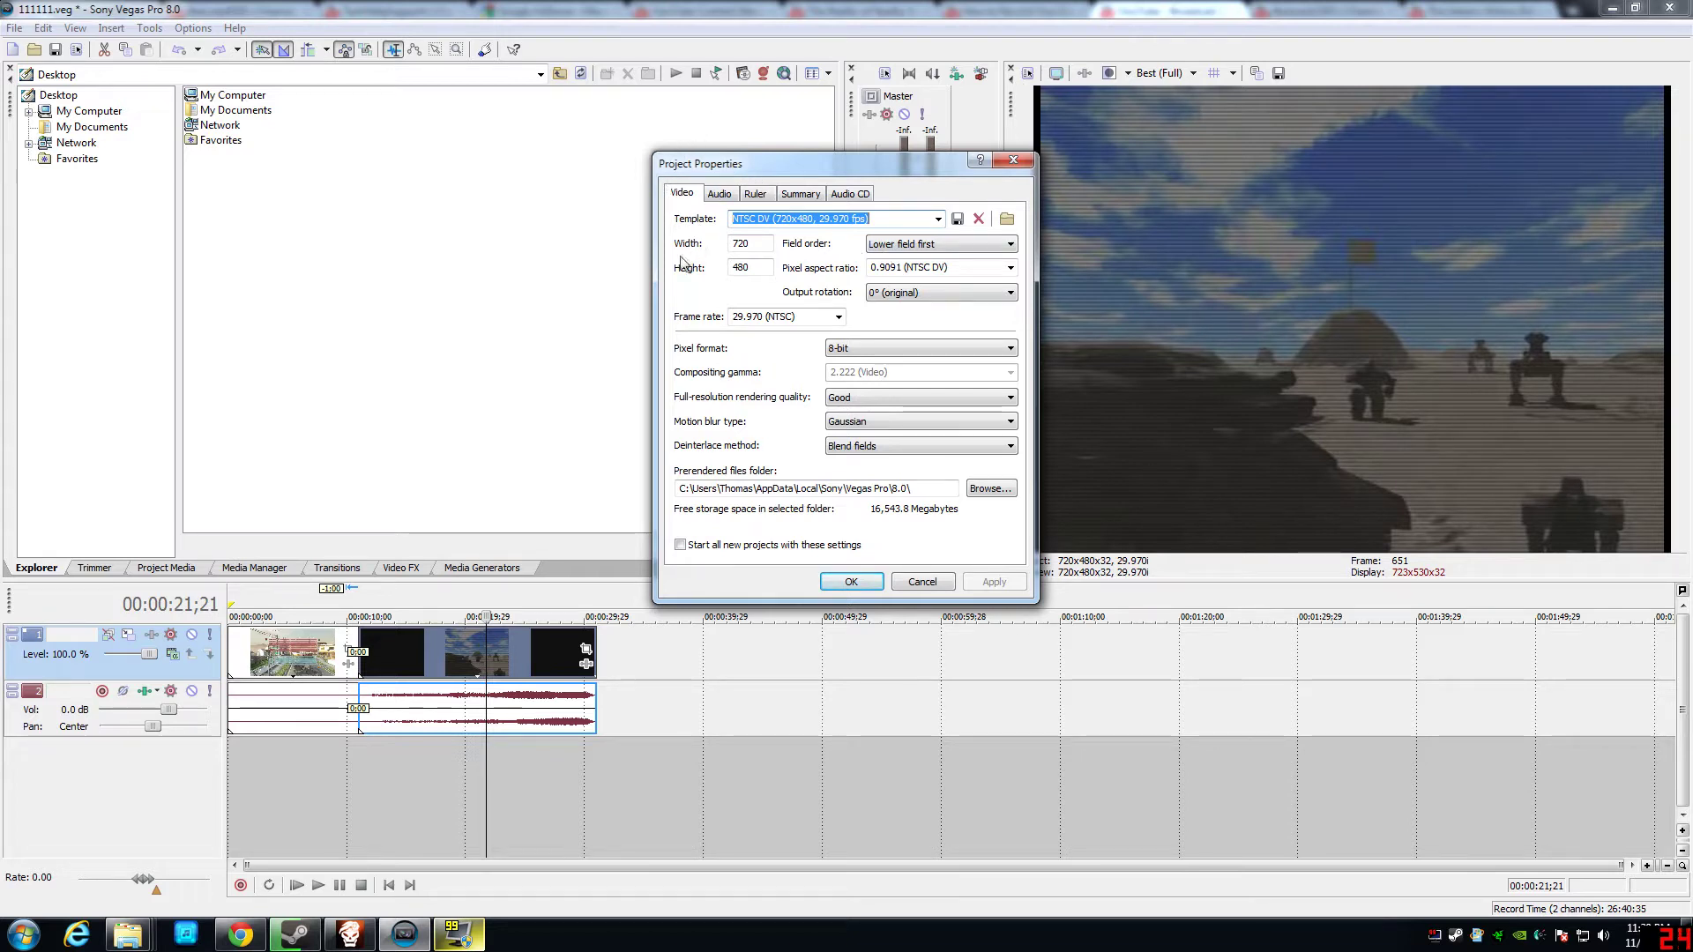
pyautogui.click(938, 218)
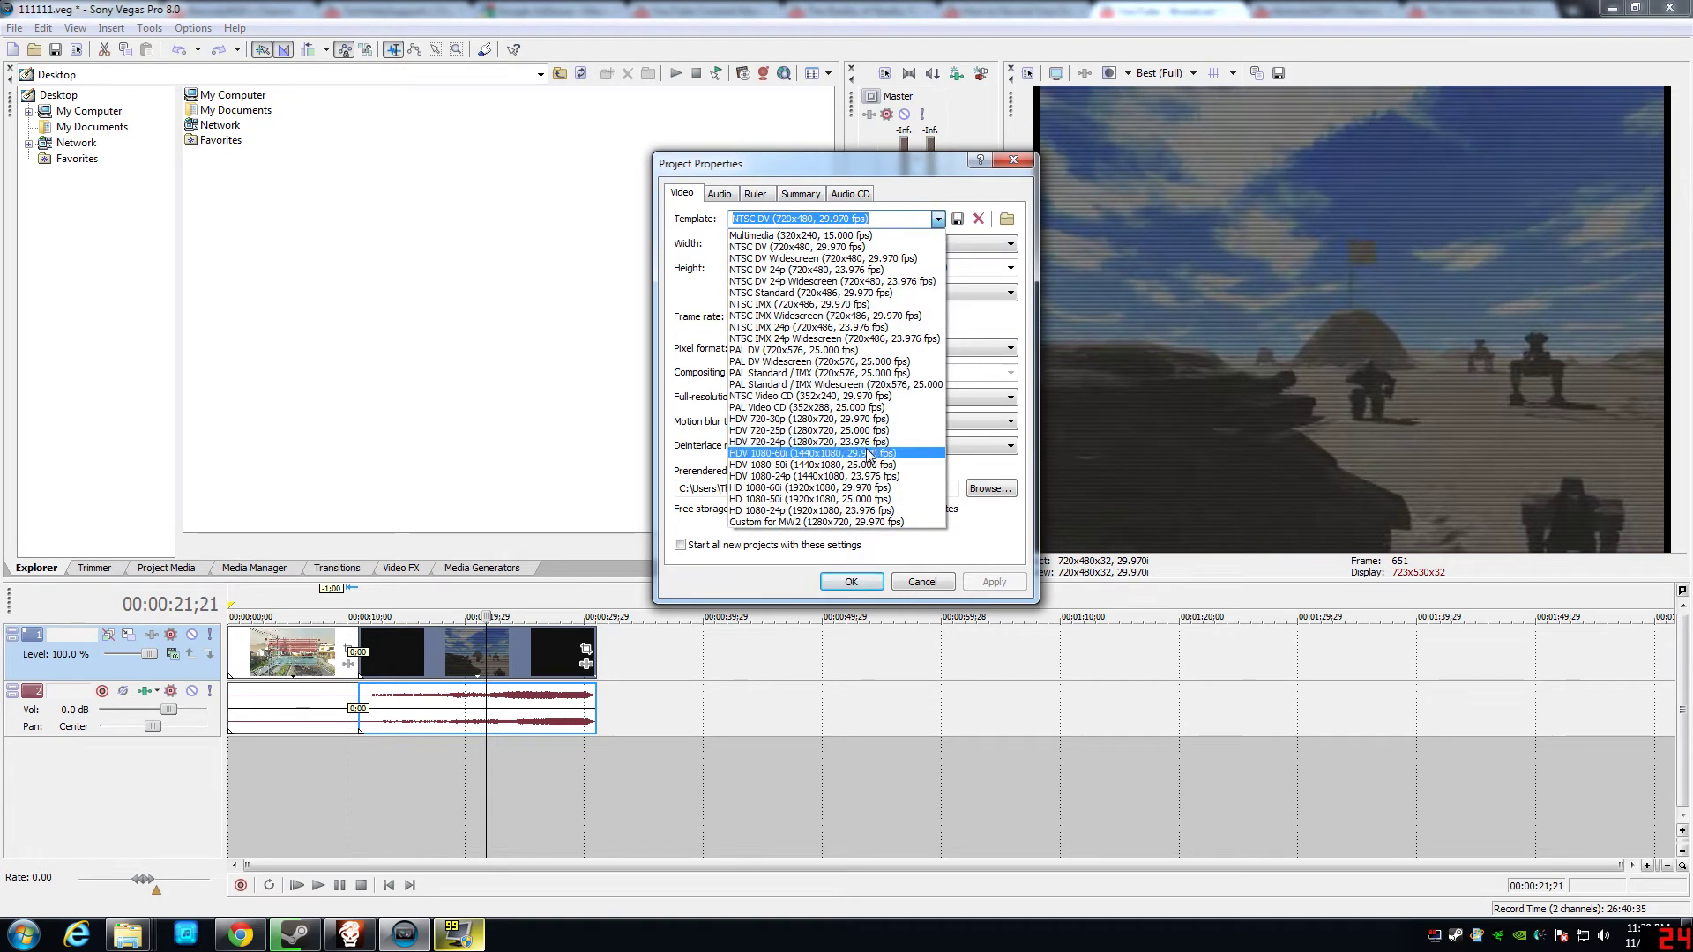
pyautogui.click(803, 421)
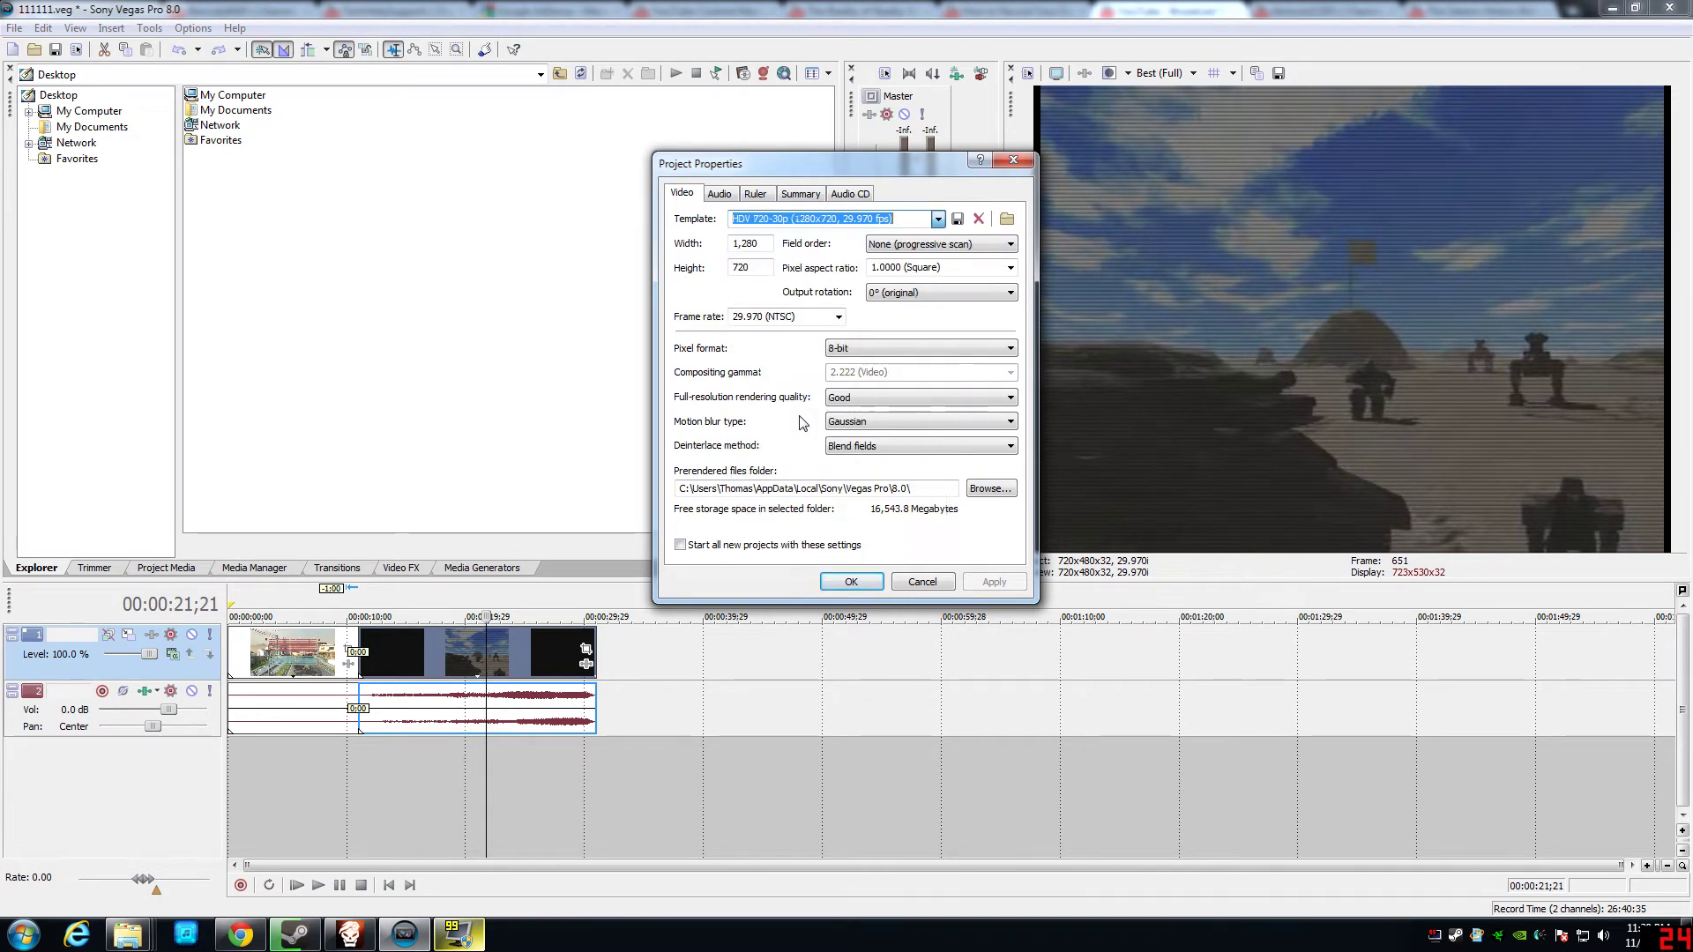
pyautogui.click(850, 582)
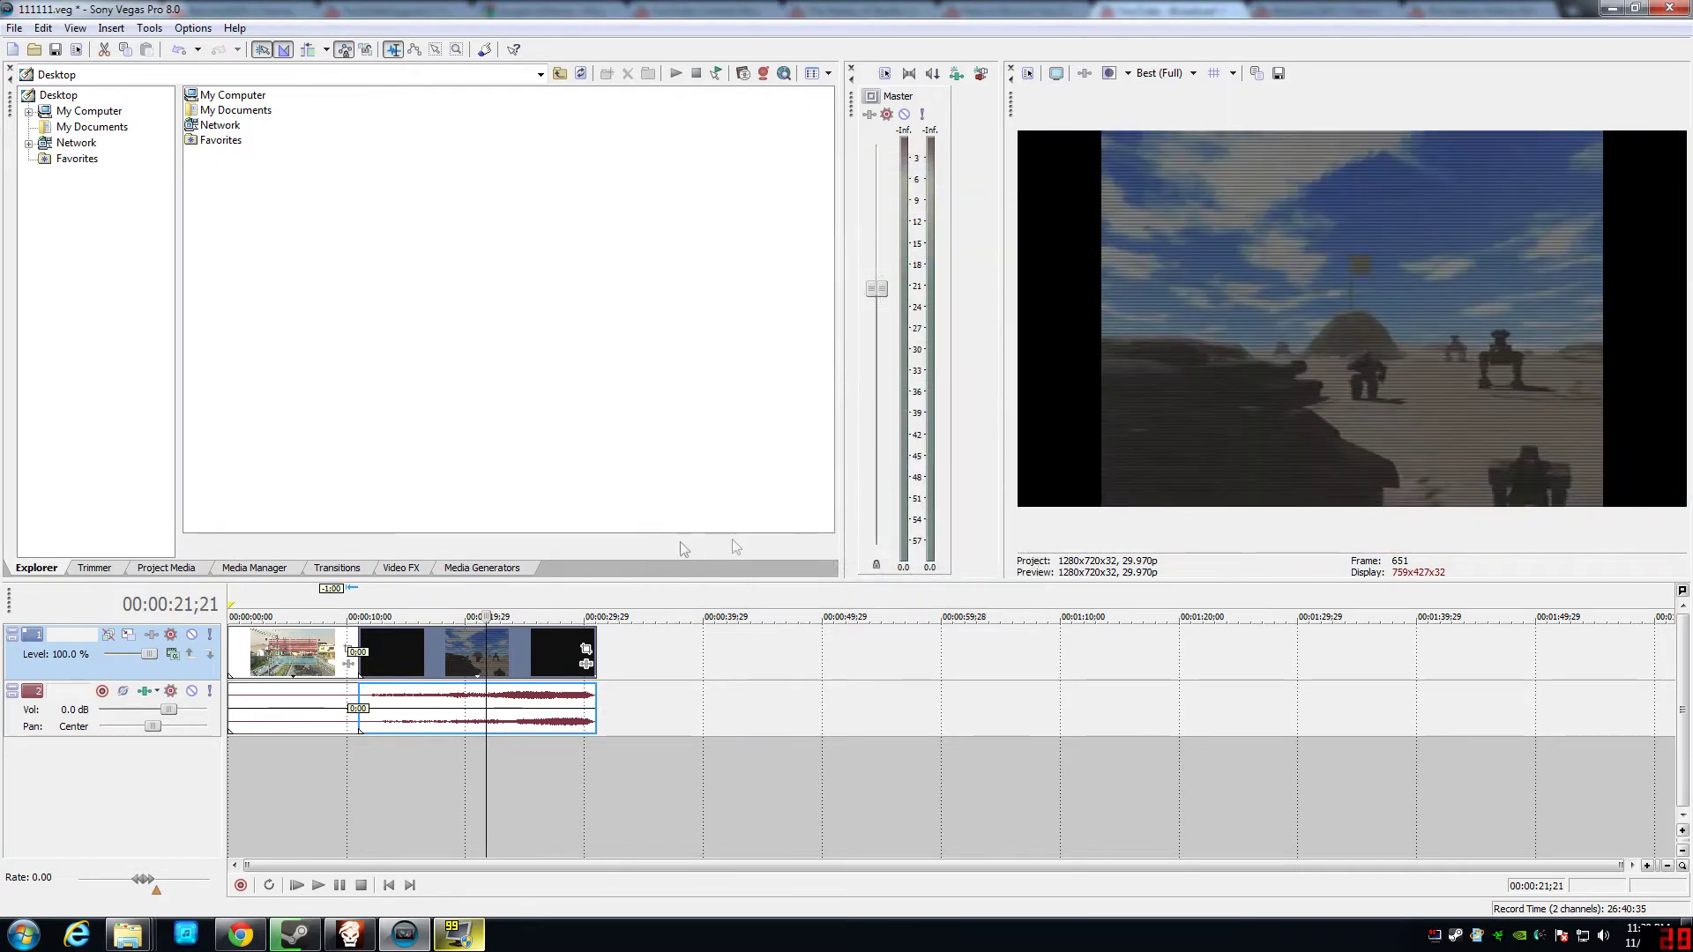
pyautogui.click(300, 658)
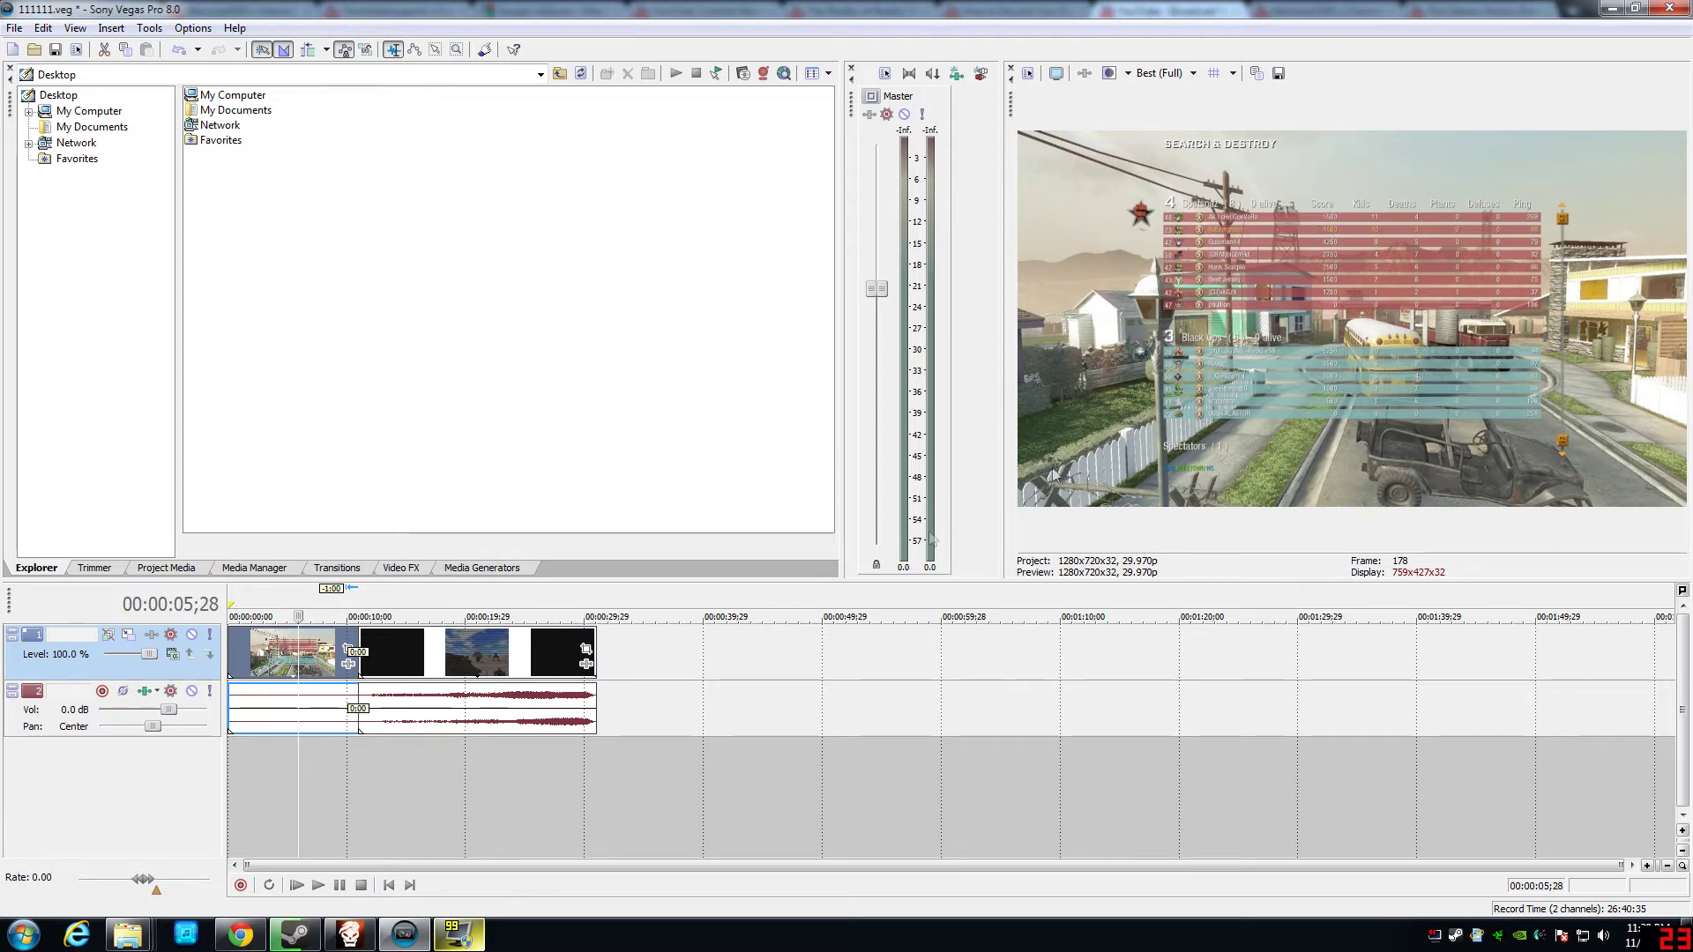
pyautogui.click(446, 642)
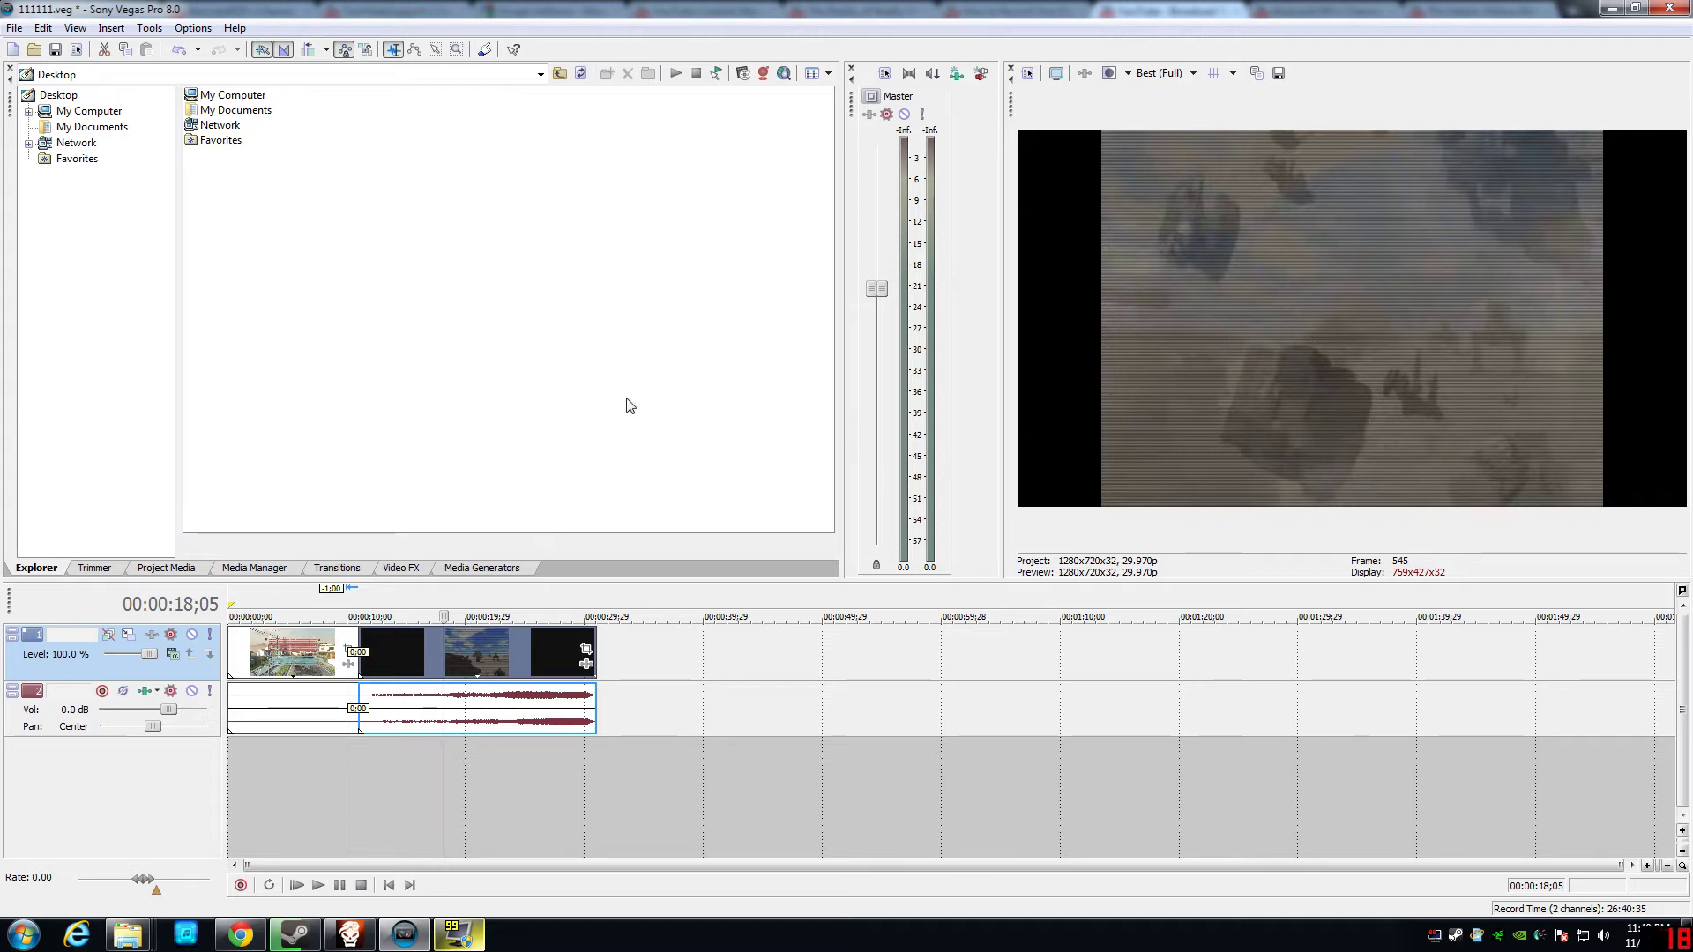
pyautogui.click(287, 652)
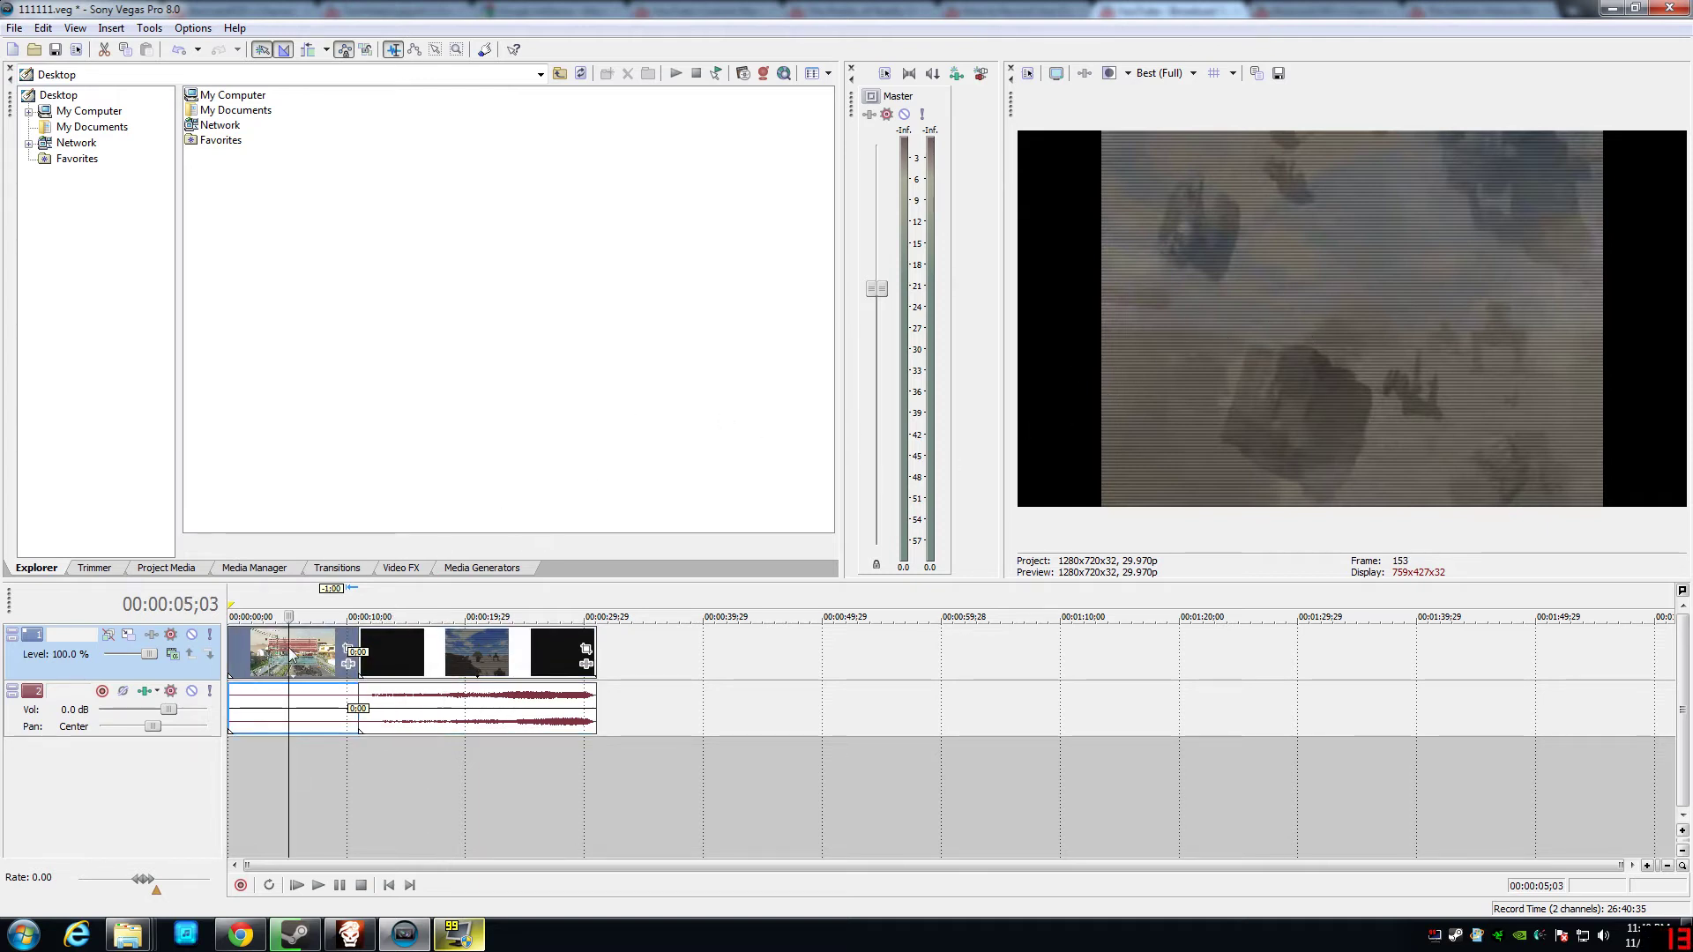
pyautogui.click(422, 657)
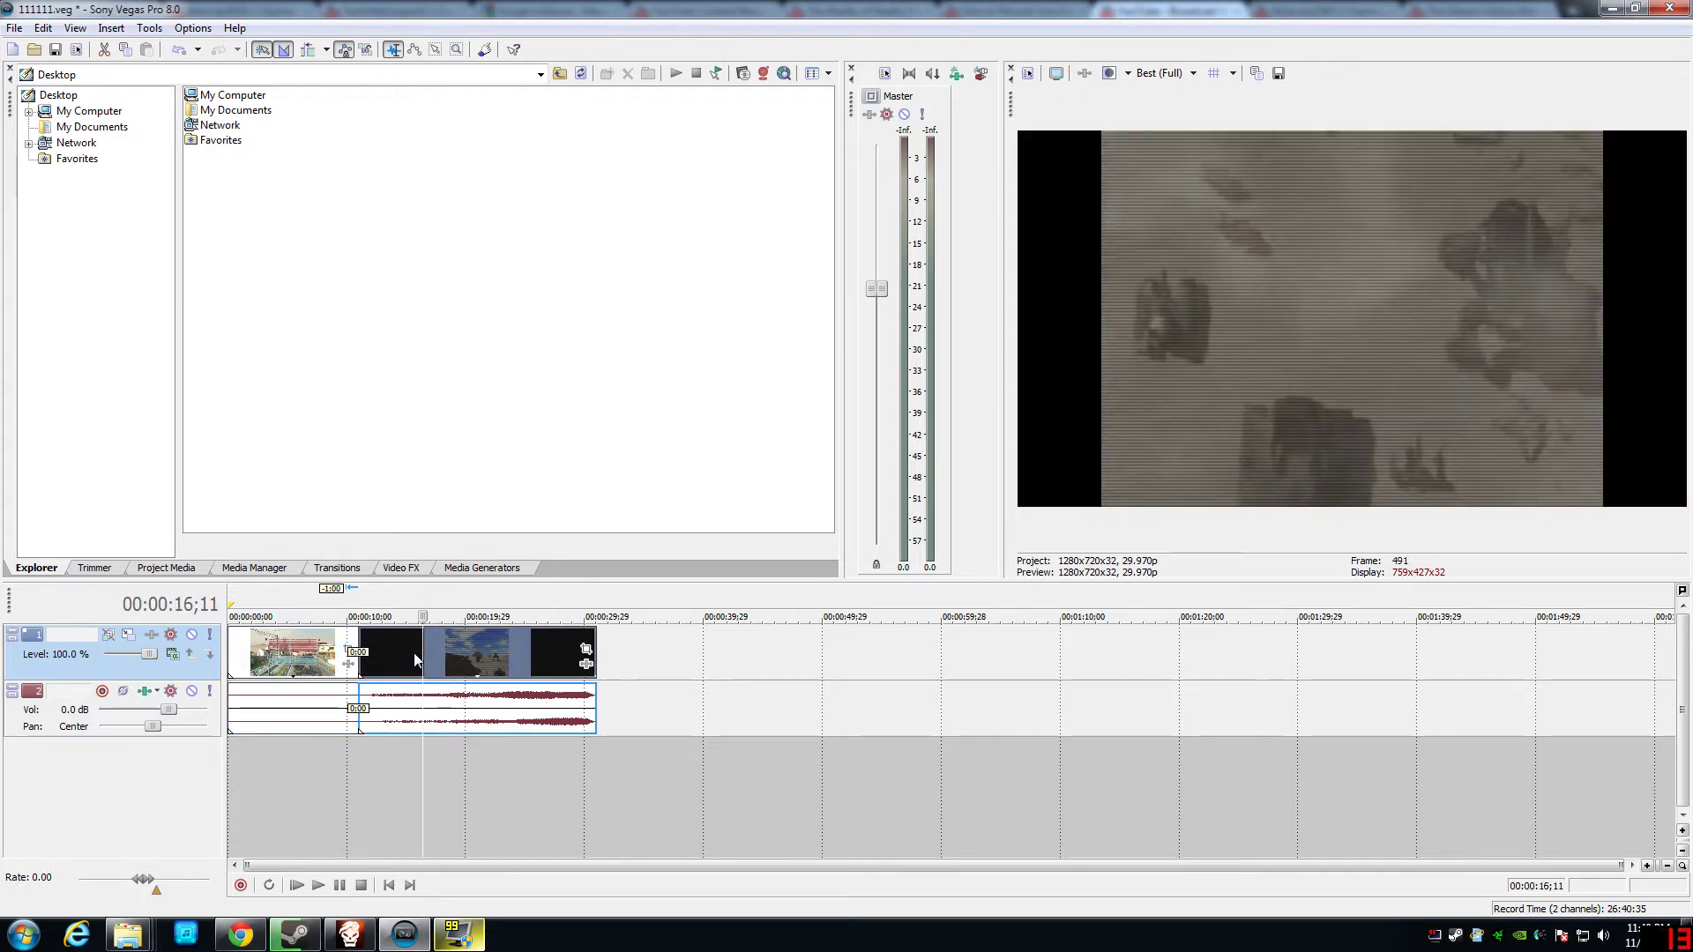
# - Drag the second video clip onto new track 3 below the audio; park the cursor at 00:00:13;12
pyautogui.moveTo(412, 652); pyautogui.dragTo(421, 774)
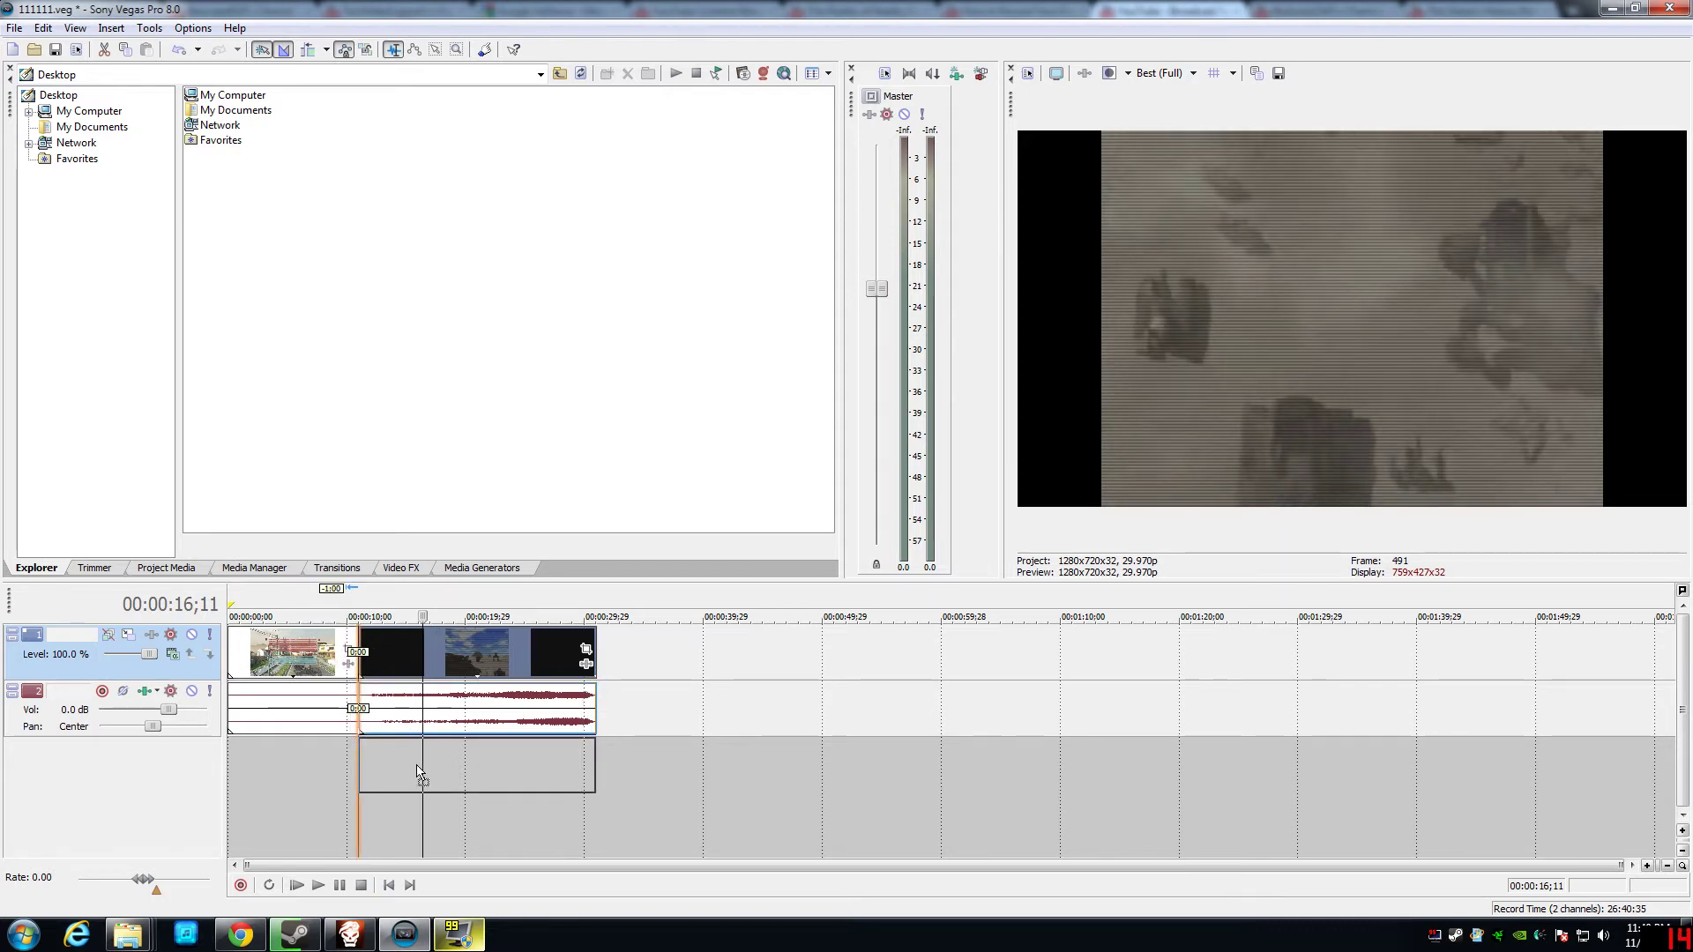
pyautogui.moveTo(421, 773); pyautogui.dragTo(421, 774)
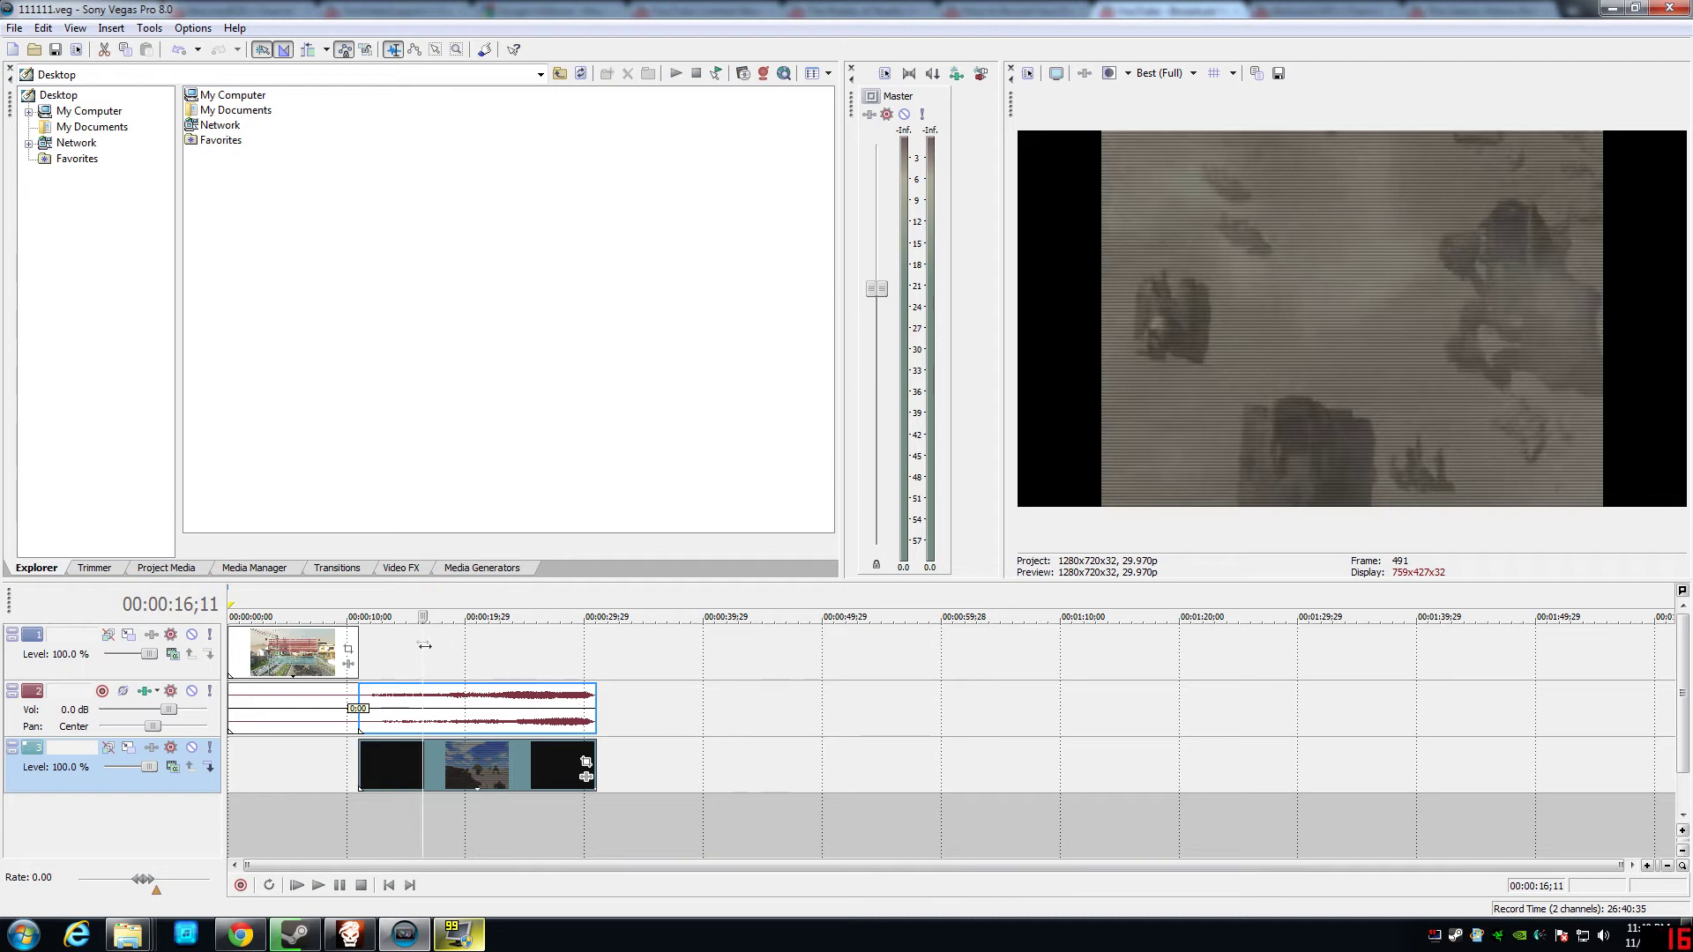
pyautogui.click(388, 765)
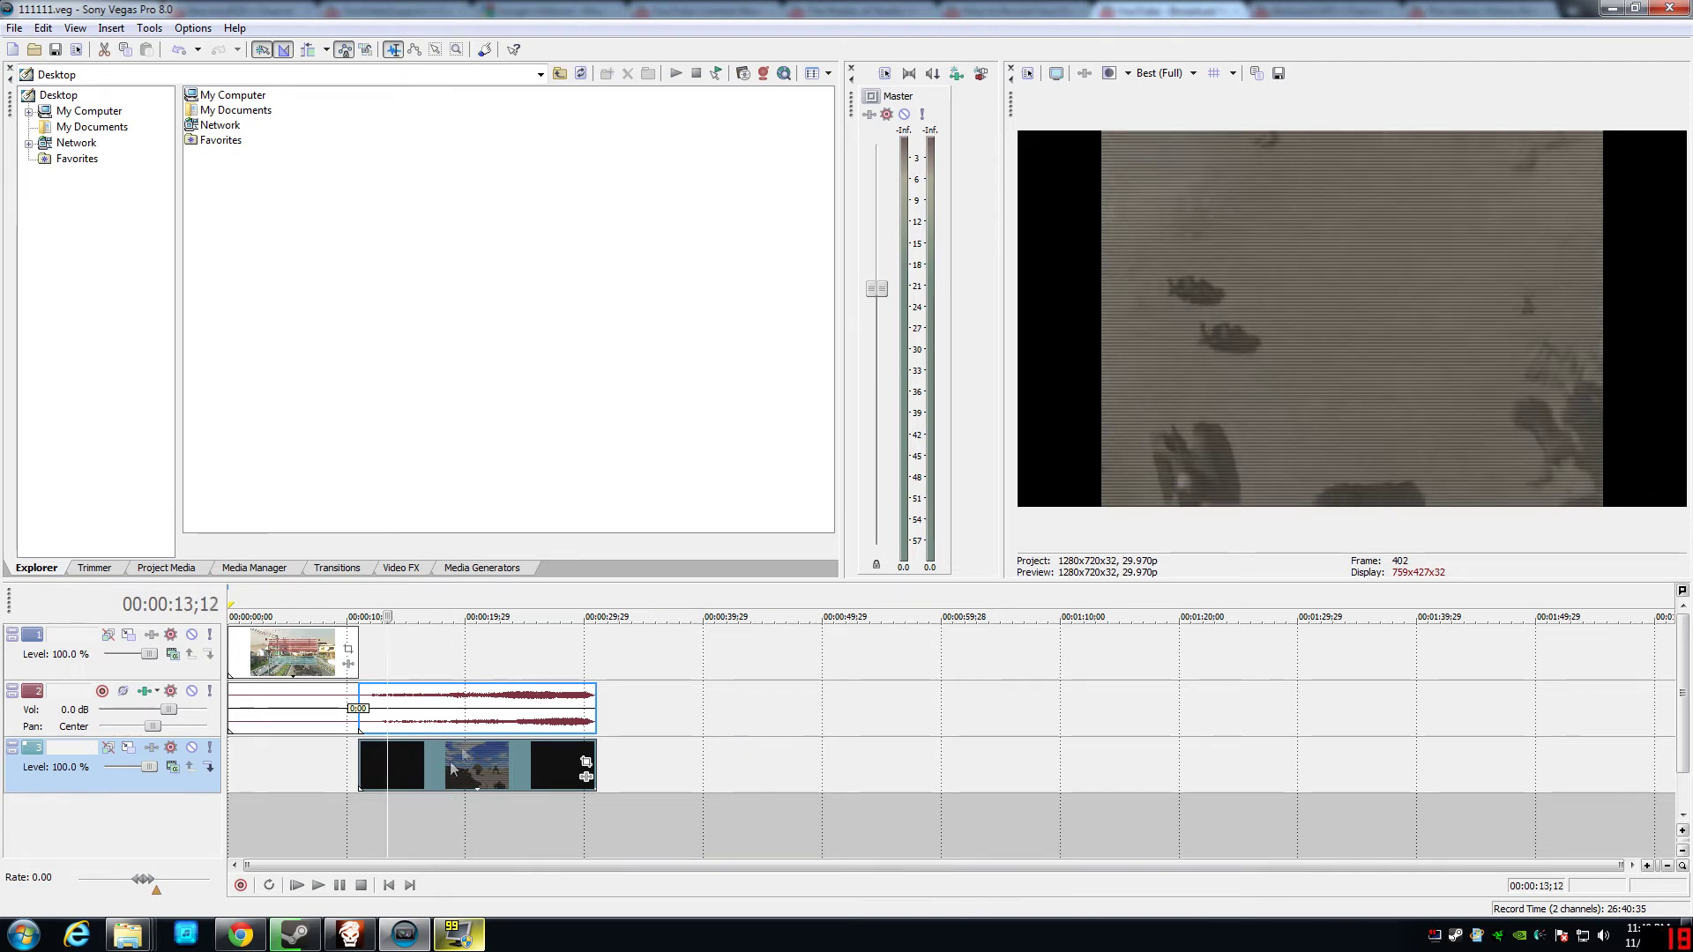
# - Widen track 3's Track Motion frame to 1708.38 by 720
pyautogui.click(128, 747)
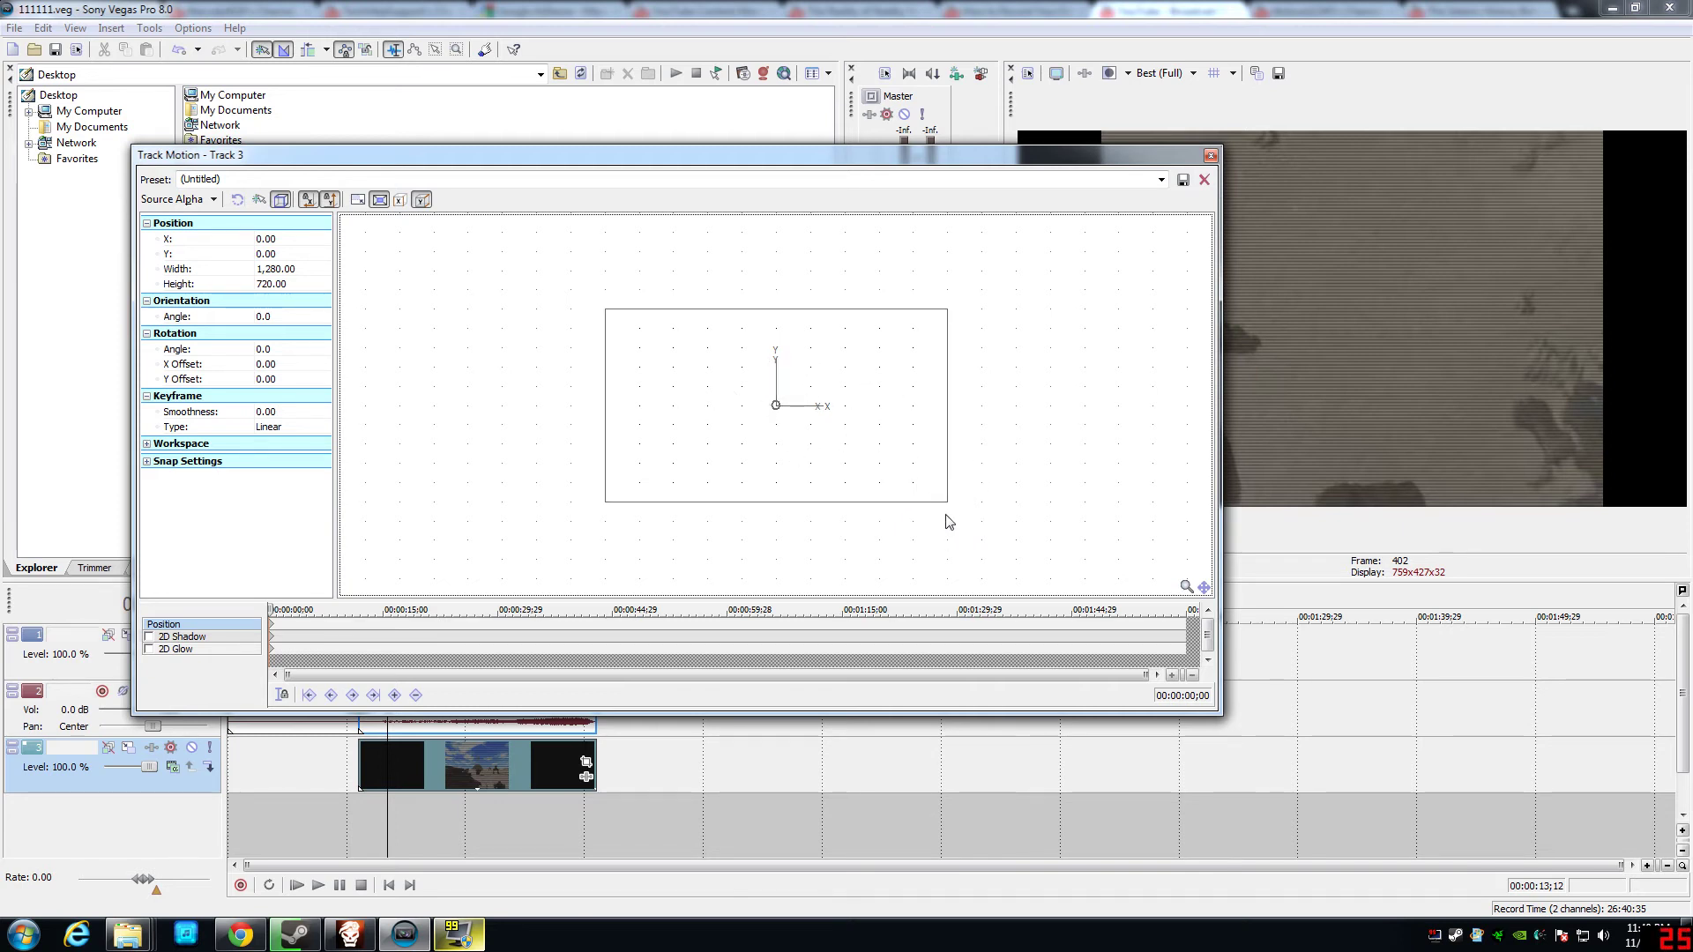
pyautogui.moveTo(947, 503)
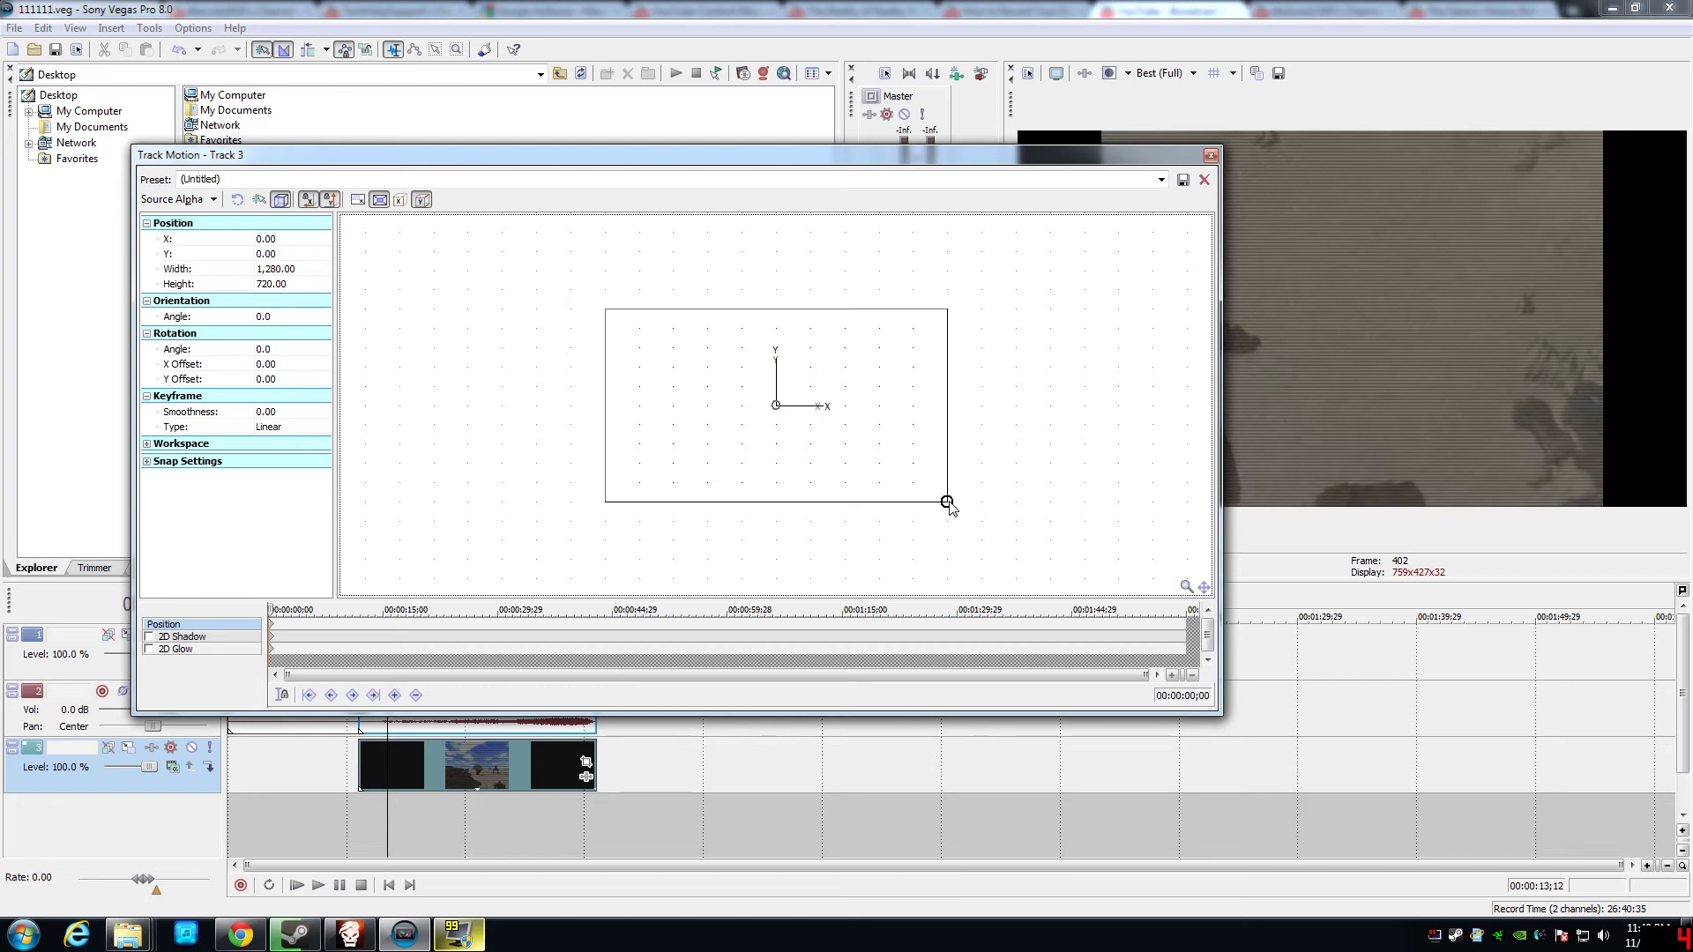
pyautogui.moveTo(948, 504); pyautogui.dragTo(1003, 502)
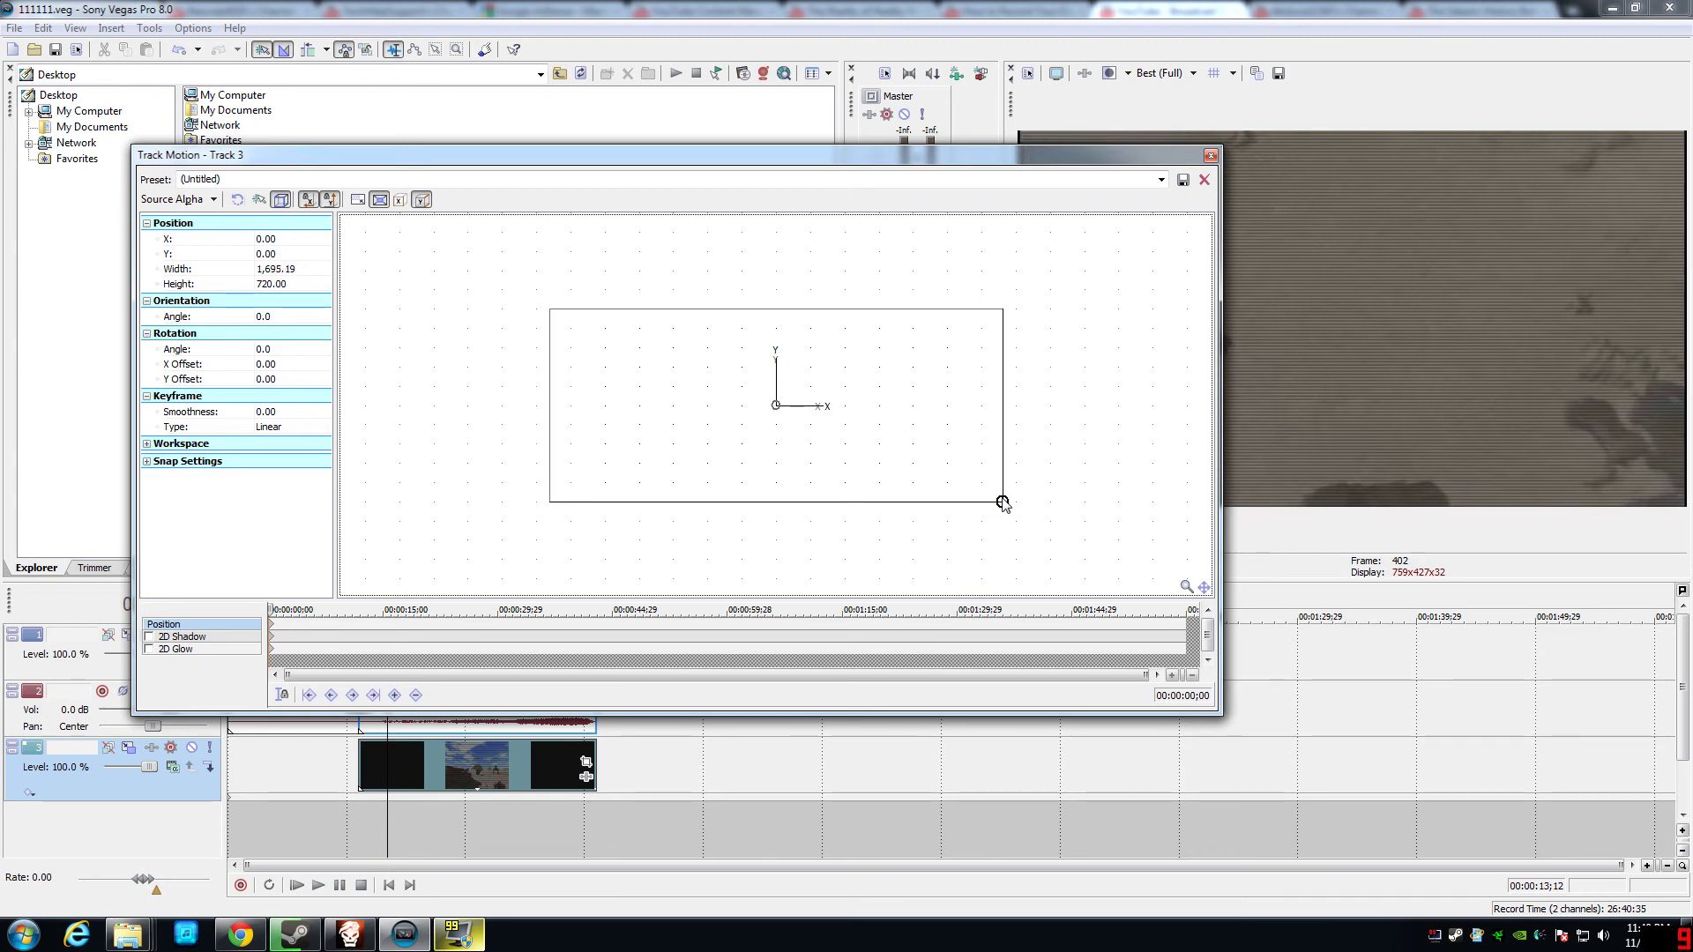
pyautogui.moveTo(1003, 504); pyautogui.dragTo(1003, 503)
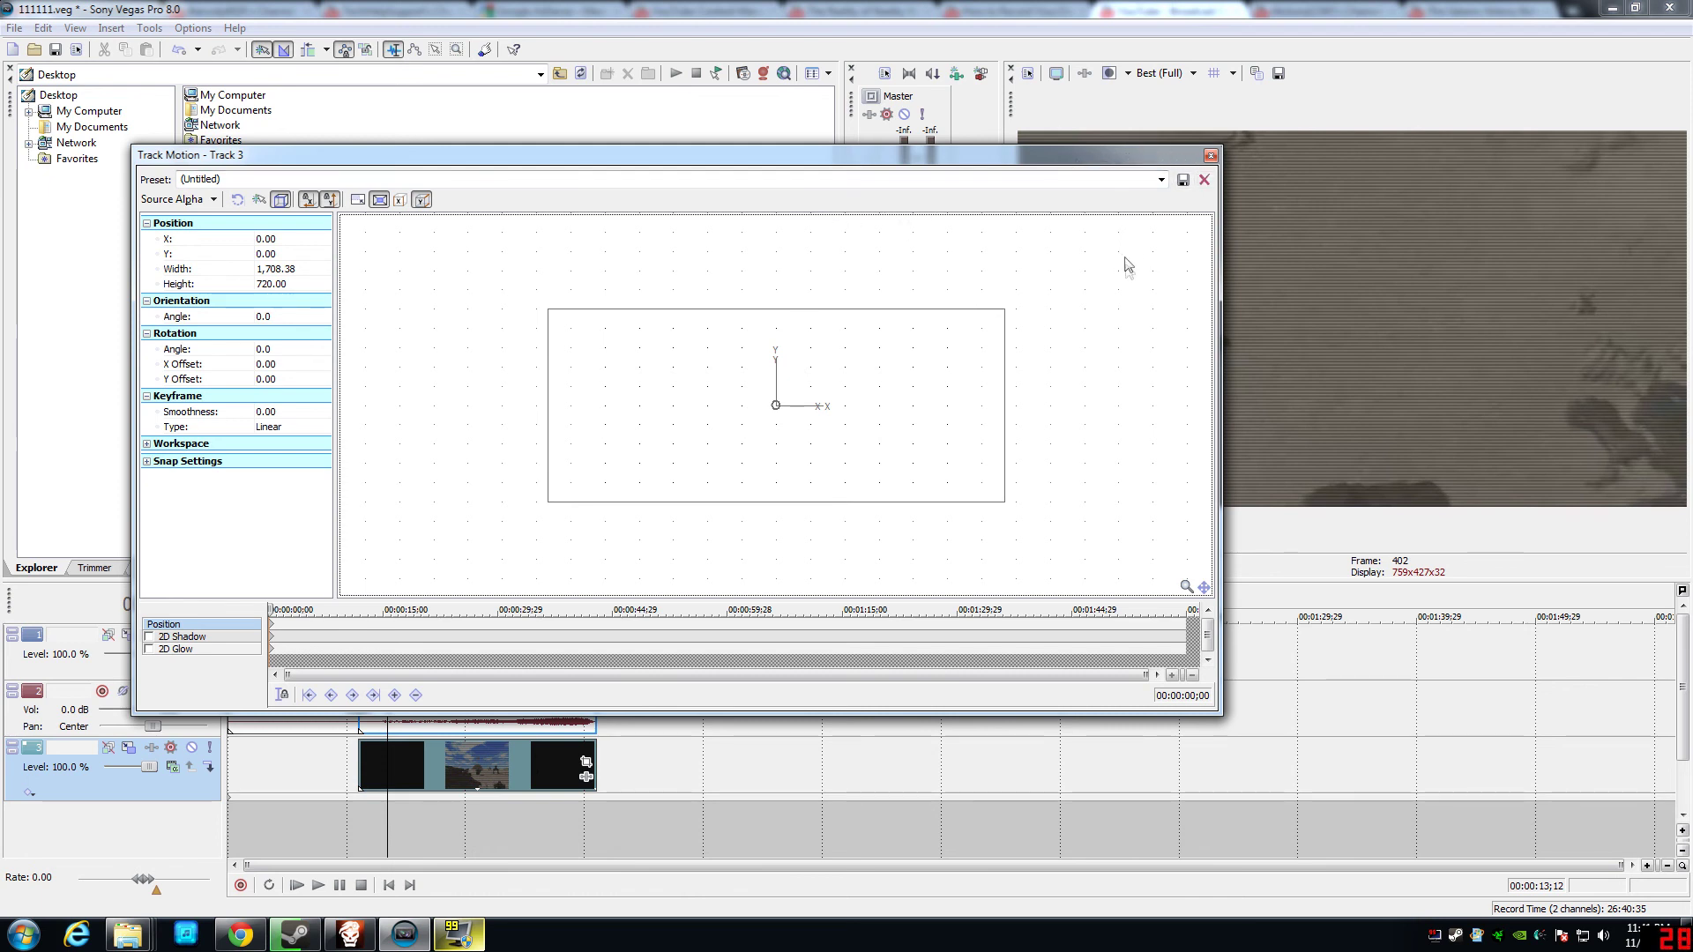
pyautogui.click(1210, 156)
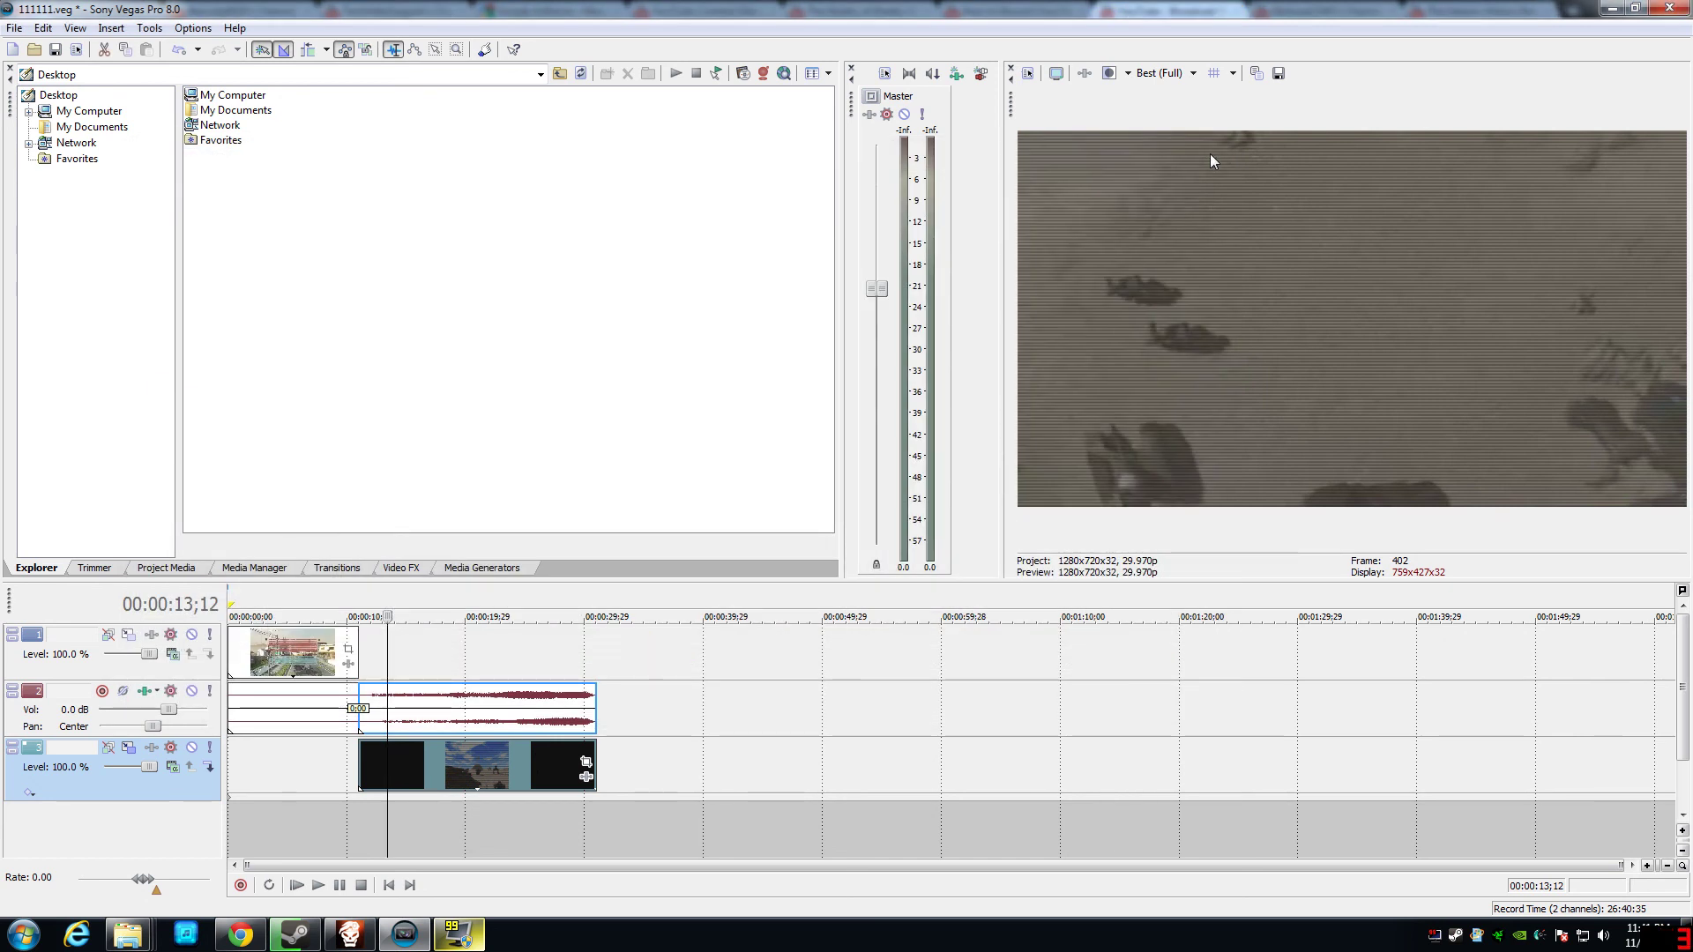